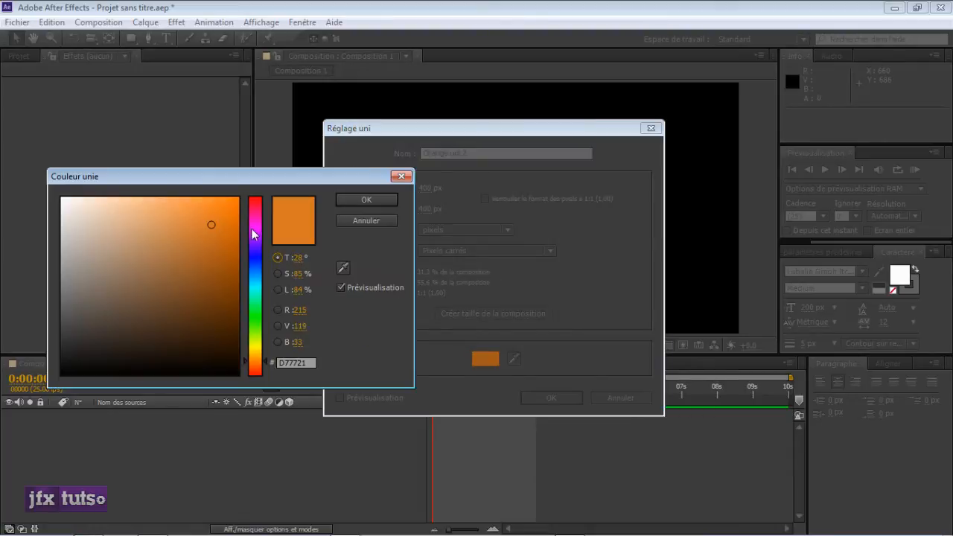
# Step: Create a 400 × 400 px solid in orange D77721
pyautogui.click(376, 214)
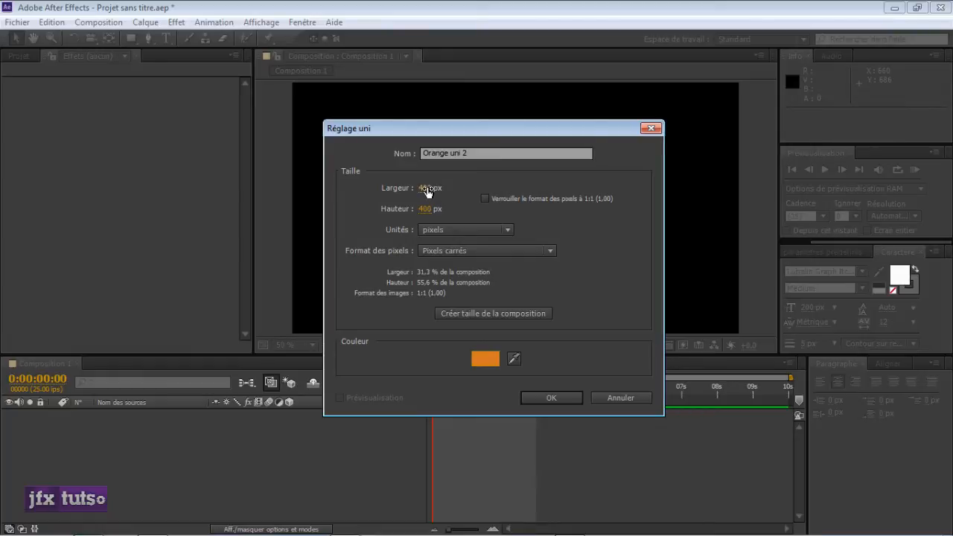
pyautogui.click(554, 396)
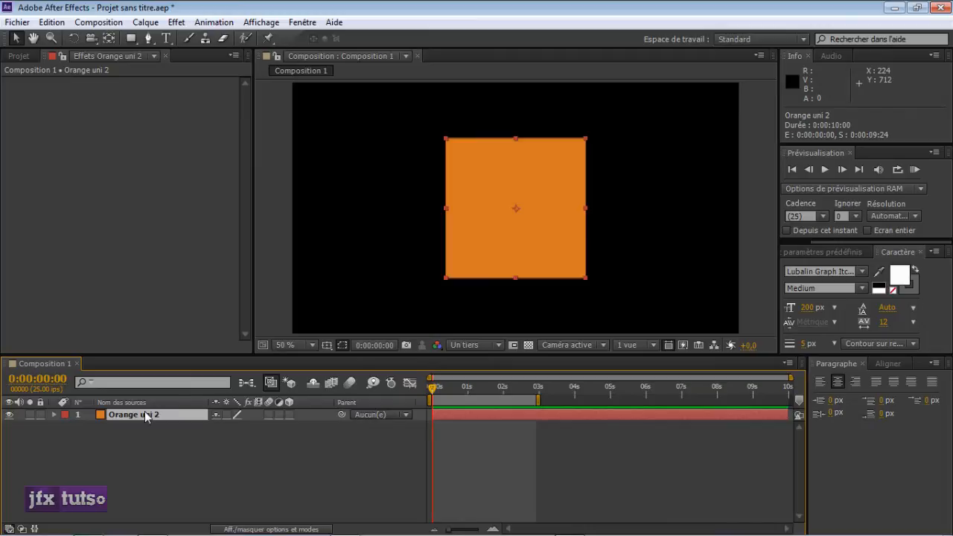
# Step: Reveal the orange solid's Position and Rotation, and set them to about 648, 363 and 24°
pyautogui.press('p')
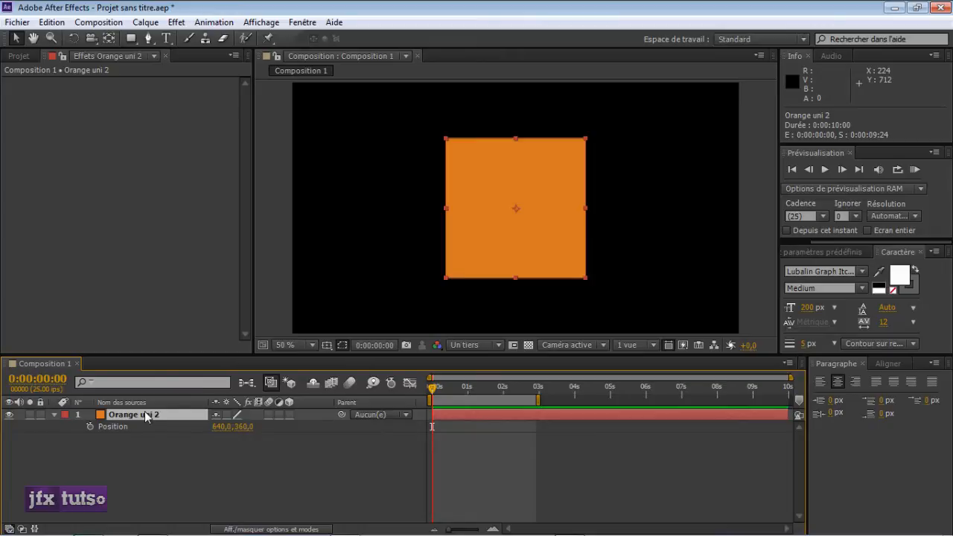
pyautogui.hotkey('shift', 'r')
pyautogui.moveTo(218, 426)
pyautogui.mouseDown()
pyautogui.moveTo(179, 430)
pyautogui.moveTo(268, 432)
pyautogui.moveTo(201, 429)
pyautogui.moveTo(221, 430)
pyautogui.mouseUp()
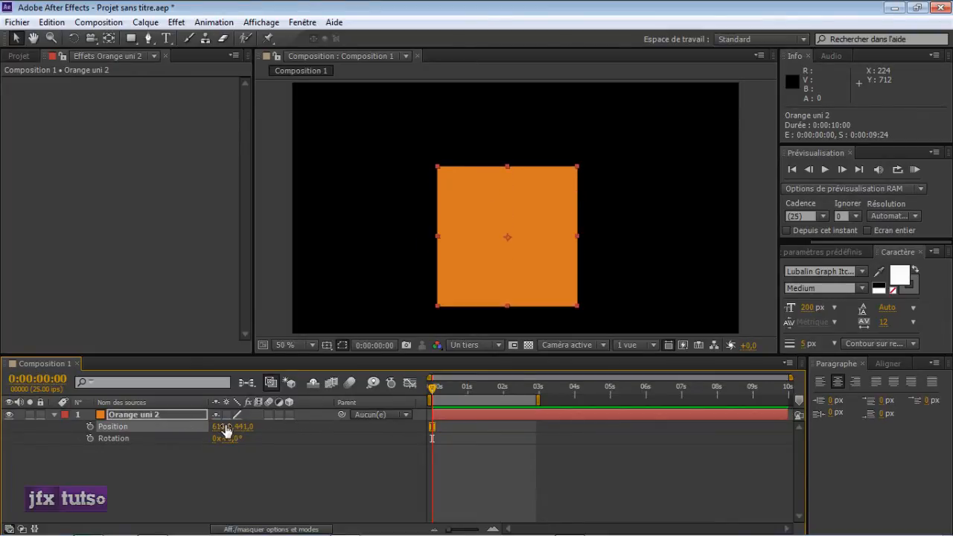
pyautogui.moveTo(232, 426); pyautogui.dragTo(119, 427)
pyautogui.moveTo(227, 438); pyautogui.dragTo(248, 442)
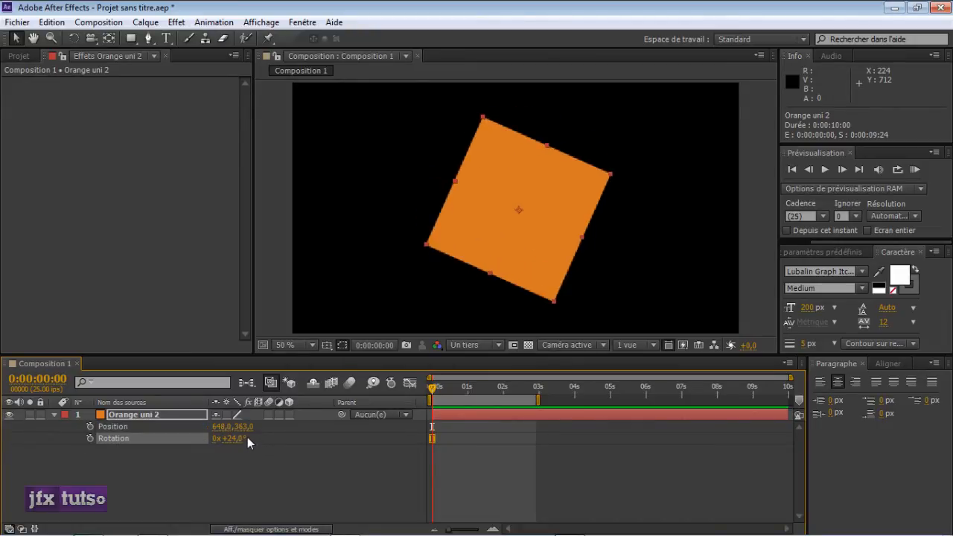
# Step: Make the orange solid a 3D layer and set its position to about 638, 301, 619 and its X orientation to 357°
pyautogui.click(291, 415)
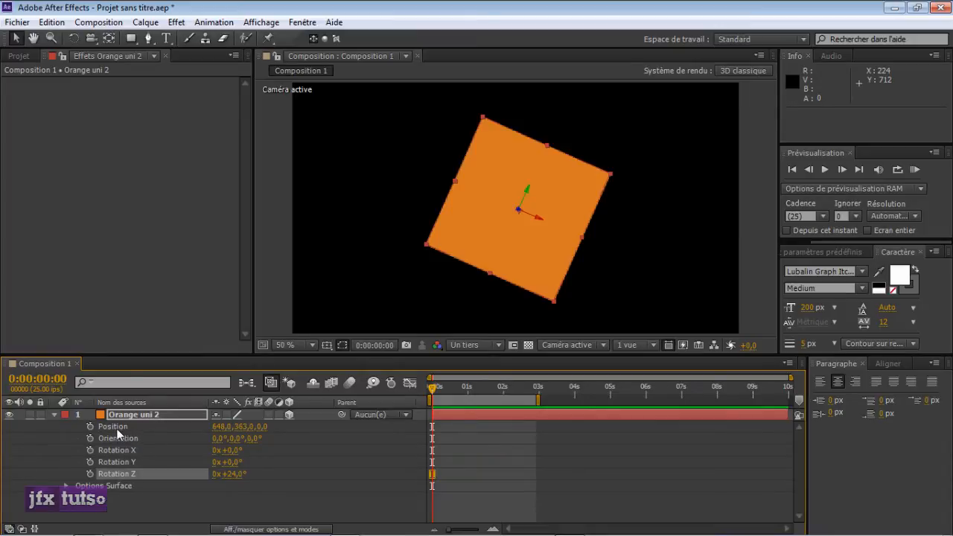
pyautogui.click(275, 427)
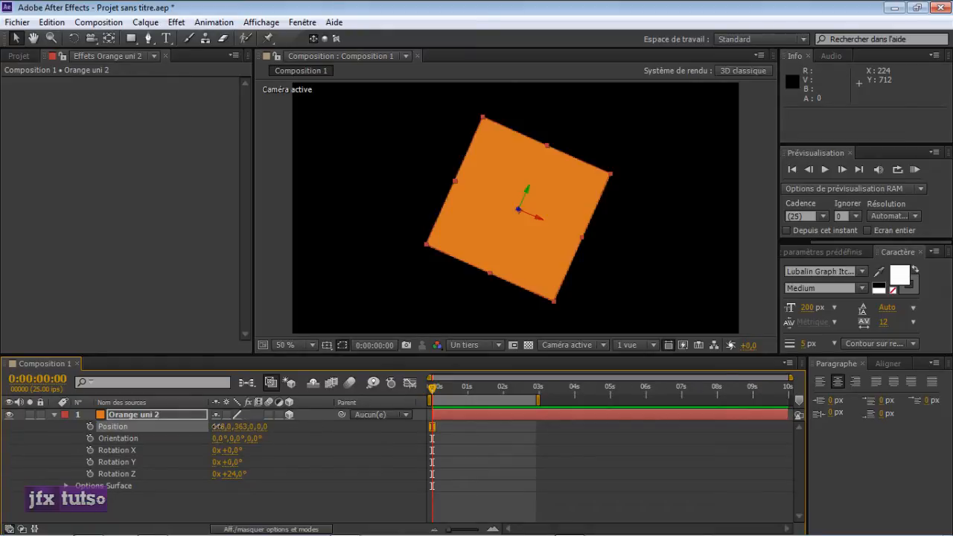
pyautogui.moveTo(220, 427)
pyautogui.mouseDown()
pyautogui.moveTo(157, 416)
pyautogui.moveTo(213, 426)
pyautogui.moveTo(176, 426)
pyautogui.moveTo(203, 426)
pyautogui.mouseUp()
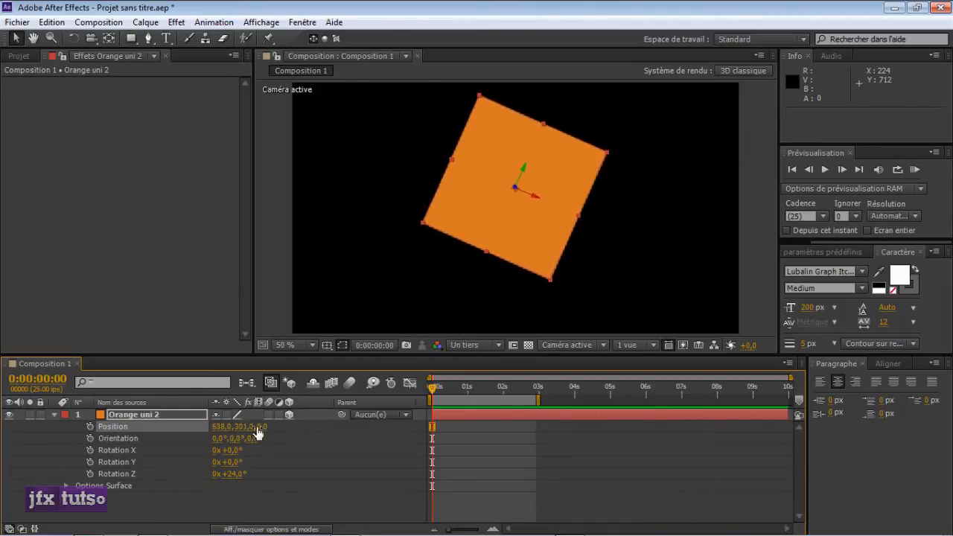
pyautogui.moveTo(265, 427); pyautogui.dragTo(671, 420)
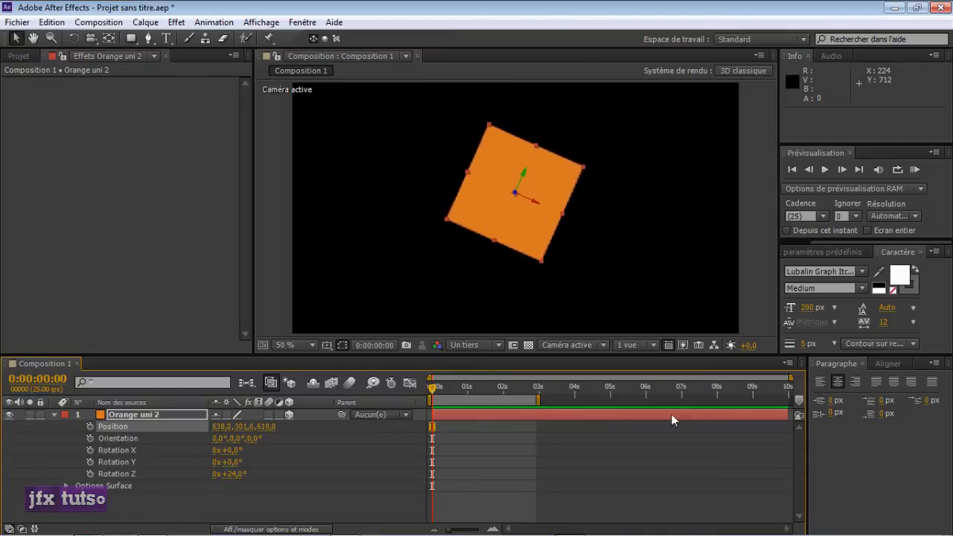
pyautogui.moveTo(219, 440)
pyautogui.mouseDown()
pyautogui.moveTo(275, 439)
pyautogui.moveTo(218, 440)
pyautogui.mouseUp()
pyautogui.click(117, 440)
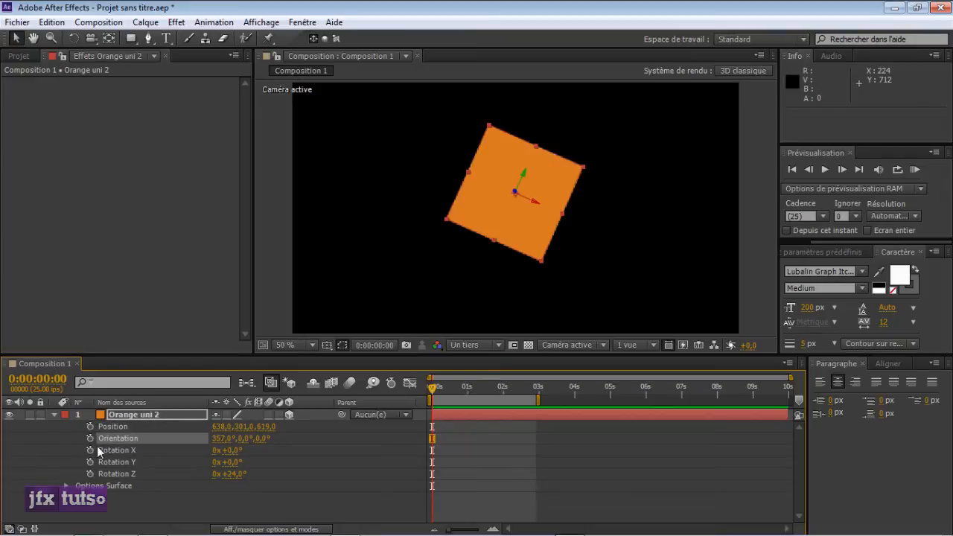
# Step: Switch keyframing on and back off for the solid's Orientation, Rotation X and Rotation Y
pyautogui.click(91, 438)
pyautogui.click(91, 450)
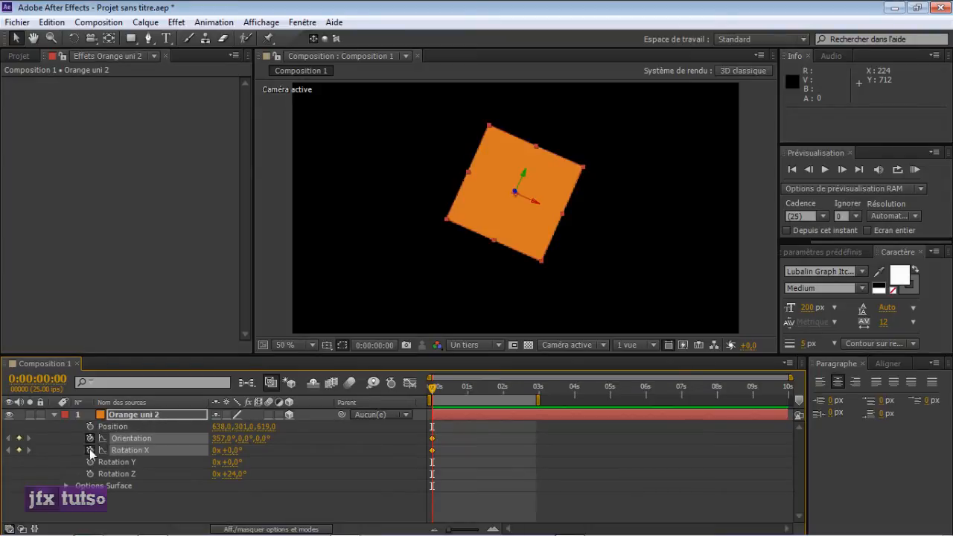
pyautogui.click(90, 462)
pyautogui.moveTo(90, 440); pyautogui.dragTo(89, 462)
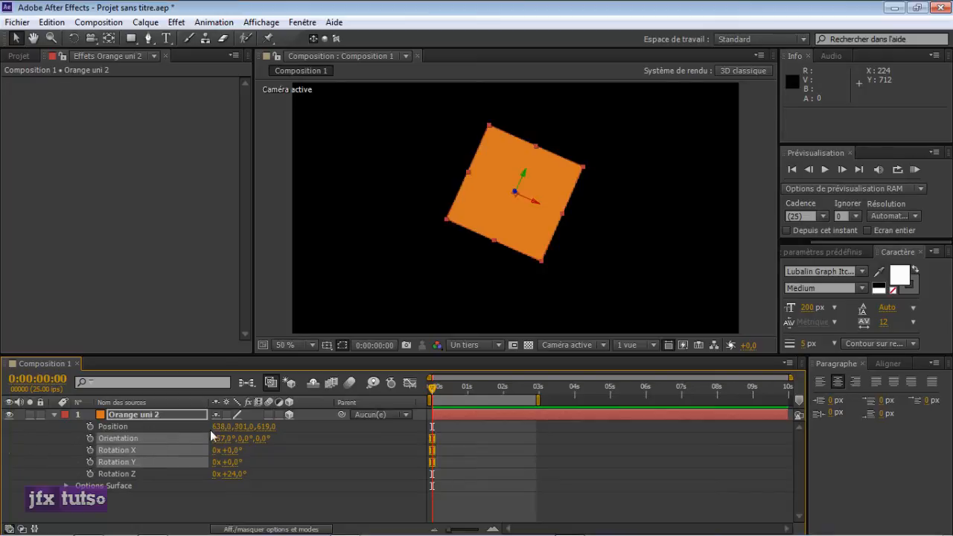
# Step: Set the solid's orientation to 357°, 28°, 19°, with Rotation Y at -86° and Rotation Z at 29°
pyautogui.moveTo(243, 440); pyautogui.dragTo(278, 439)
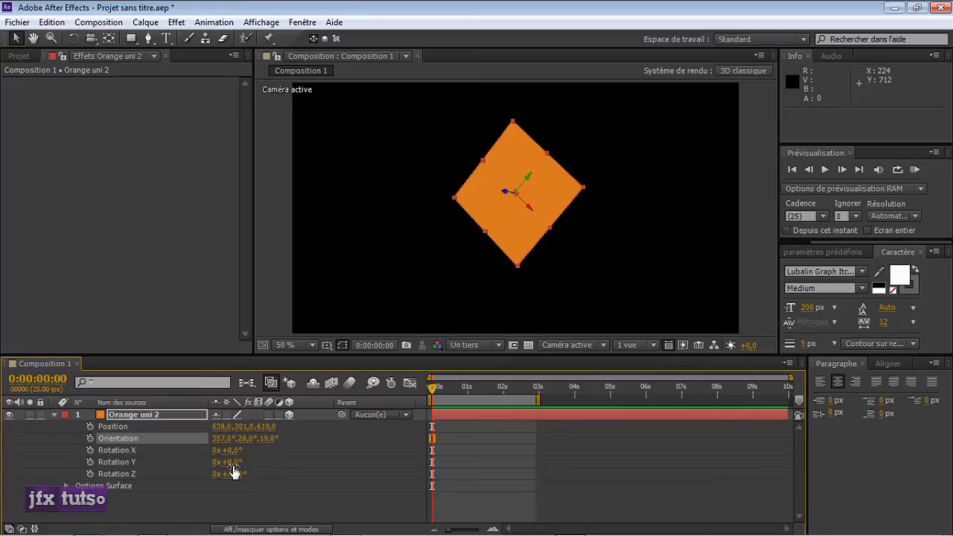
pyautogui.moveTo(231, 462); pyautogui.dragTo(222, 462)
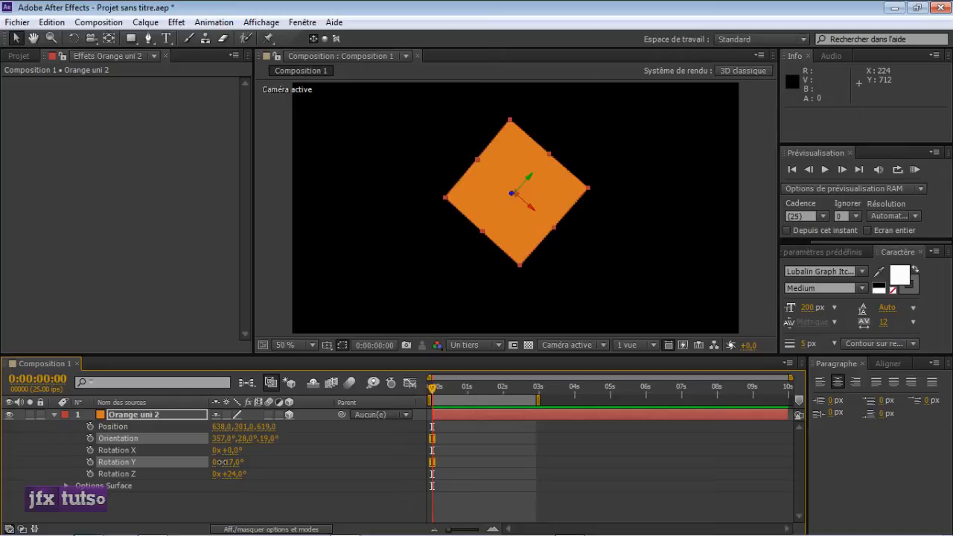
pyautogui.moveTo(222, 461); pyautogui.dragTo(222, 462)
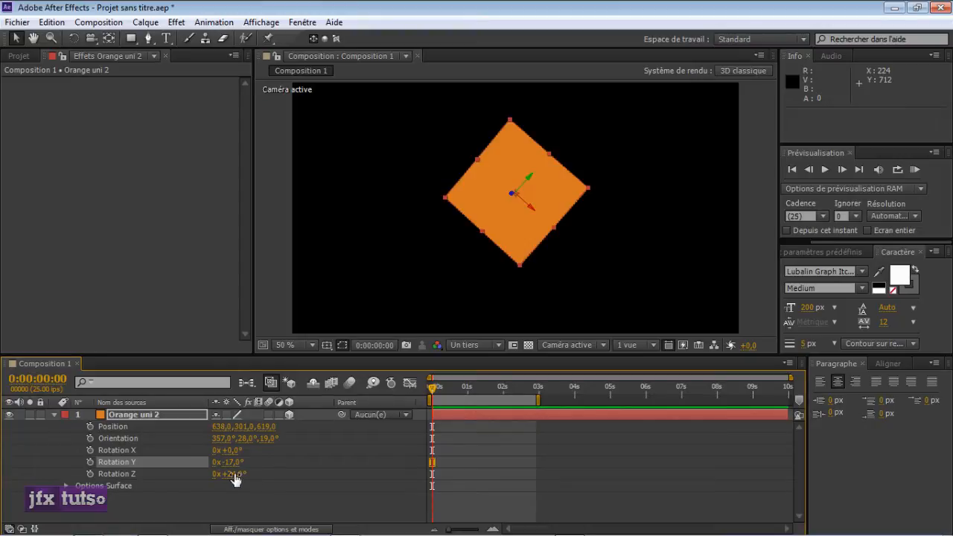
pyautogui.moveTo(235, 475)
pyautogui.mouseDown()
pyautogui.moveTo(294, 473)
pyautogui.moveTo(238, 480)
pyautogui.mouseUp()
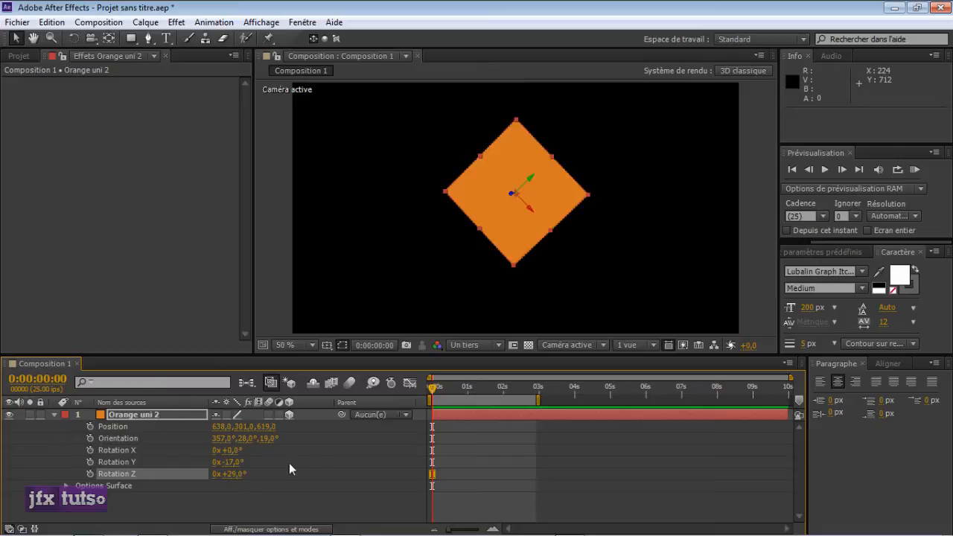
pyautogui.moveTo(227, 463); pyautogui.dragTo(177, 453)
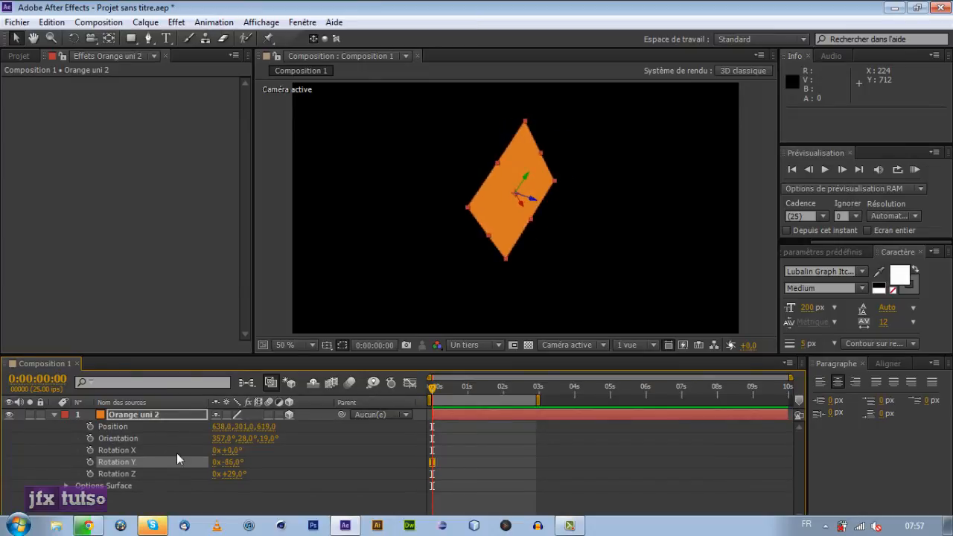
pyautogui.click(176, 453)
# Step: Move the orange solid along its 3D axes to the composition's upper-left area, at about -20, 169, 817
pyautogui.click(156, 415)
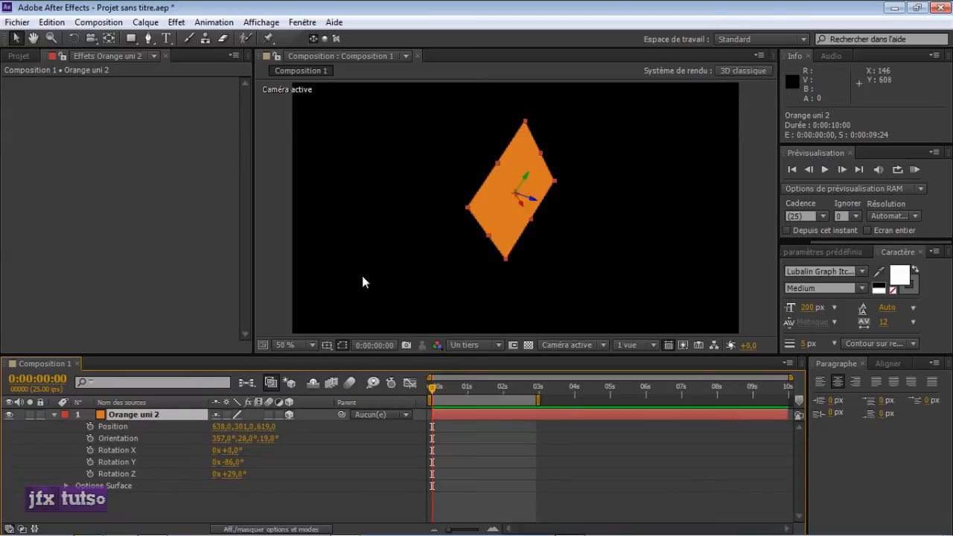
pyautogui.scroll(2, 506, 207)
pyautogui.scroll(-1, 506, 207)
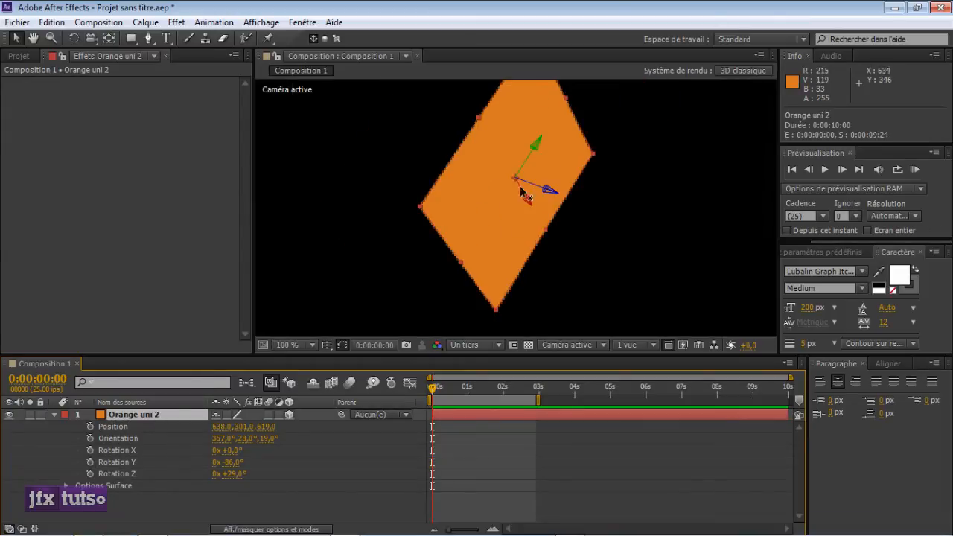
pyautogui.moveTo(538, 147)
pyautogui.mouseDown()
pyautogui.moveTo(566, 119)
pyautogui.moveTo(547, 128)
pyautogui.moveTo(529, 161)
pyautogui.mouseUp()
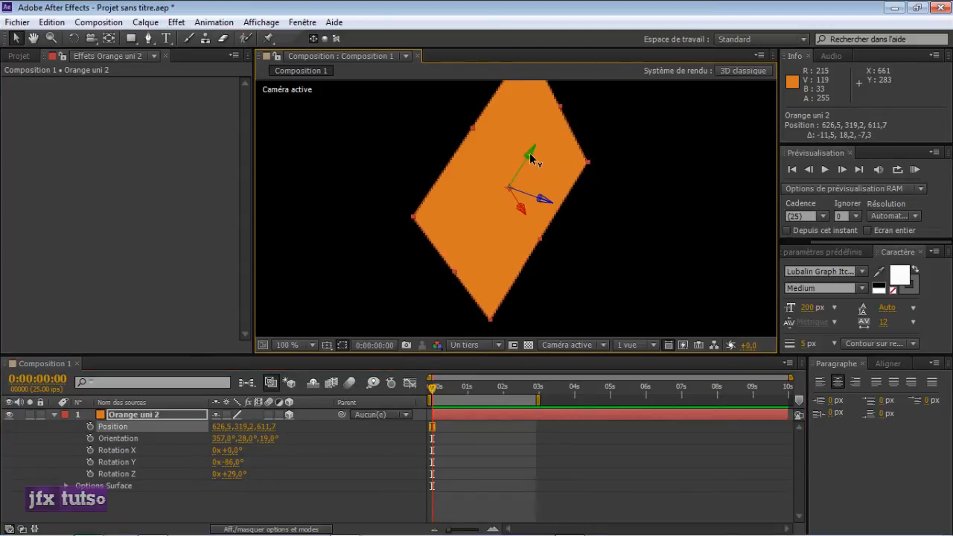
pyautogui.moveTo(530, 156); pyautogui.dragTo(490, 235)
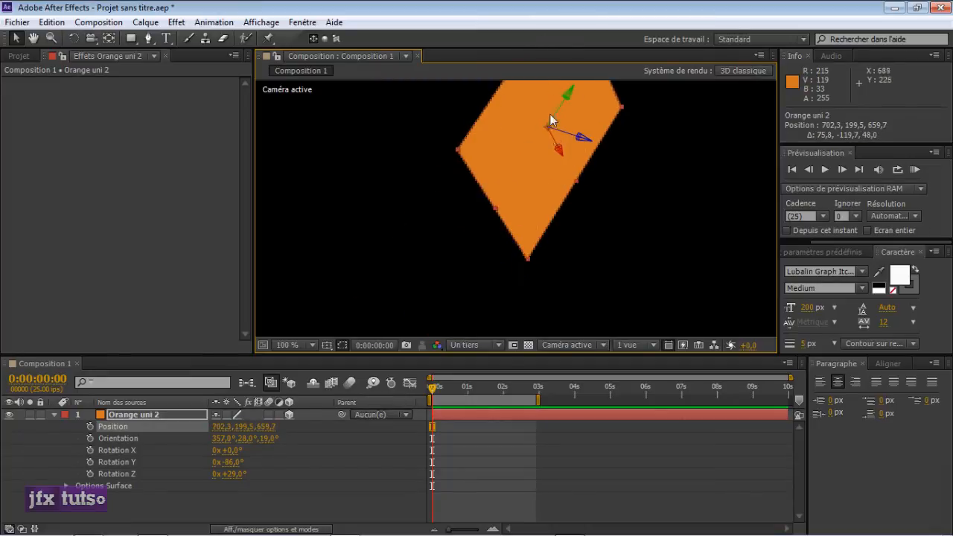
pyautogui.moveTo(560, 149); pyautogui.dragTo(598, 144)
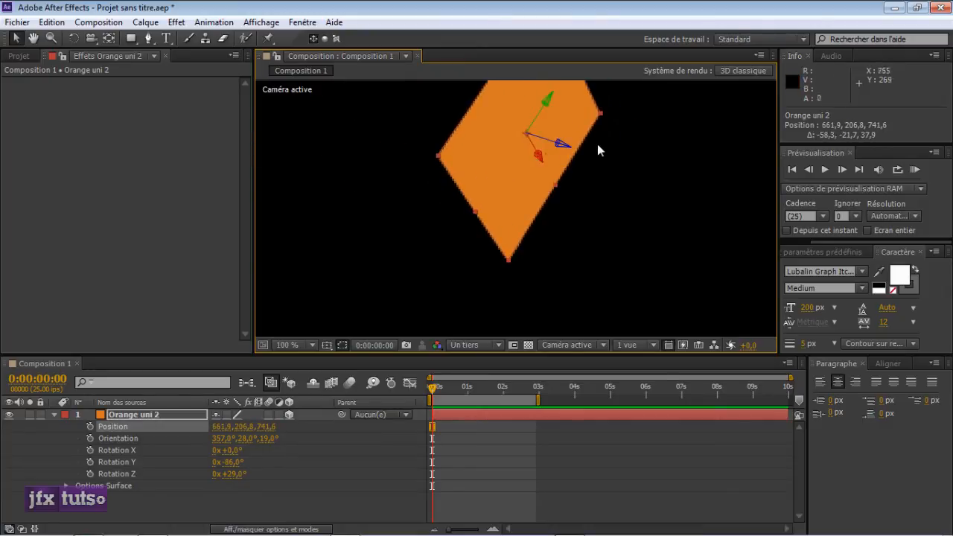
pyautogui.scroll(-1, 598, 141)
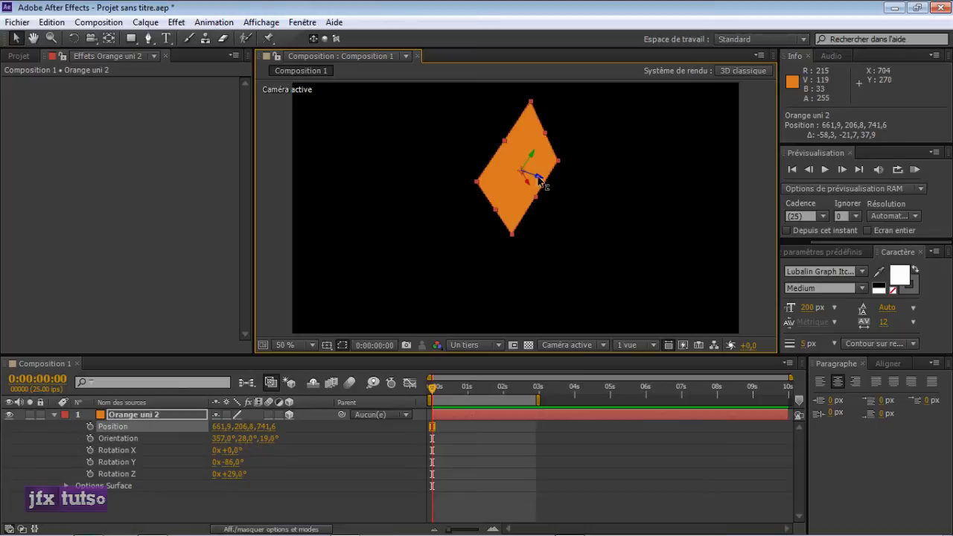
pyautogui.moveTo(539, 179); pyautogui.dragTo(320, 158)
pyautogui.moveTo(378, 171)
pyautogui.mouseDown()
pyautogui.moveTo(424, 181)
pyautogui.moveTo(402, 199)
pyautogui.moveTo(365, 176)
pyautogui.mouseUp()
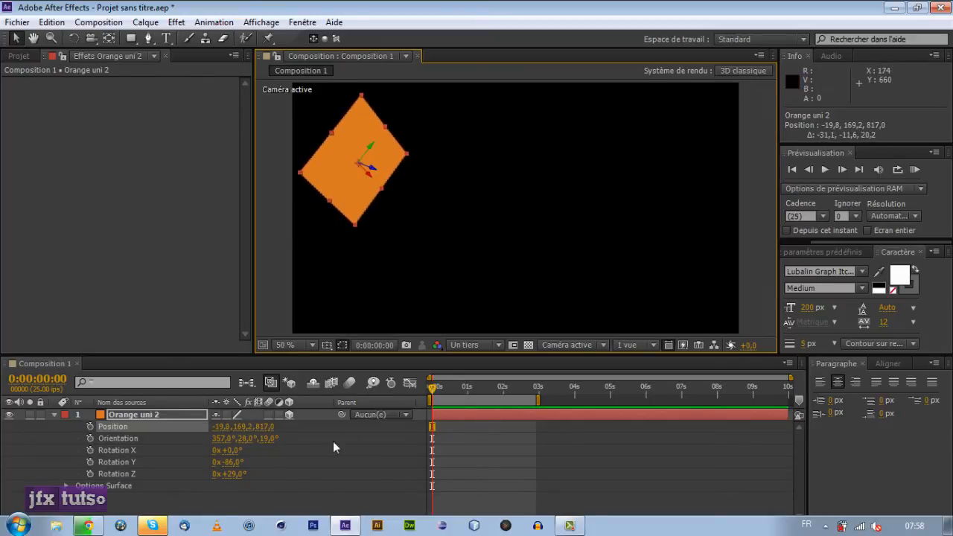
# Step: Add a Concentrée light with 277% intensity to the composition and delete it
pyautogui.click(261, 504)
pyautogui.click(104, 487)
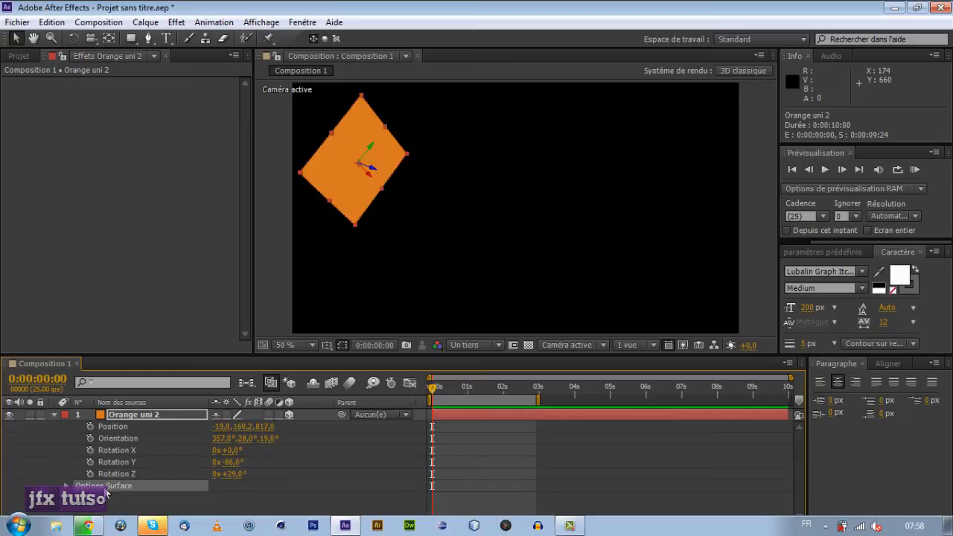
pyautogui.click(223, 507)
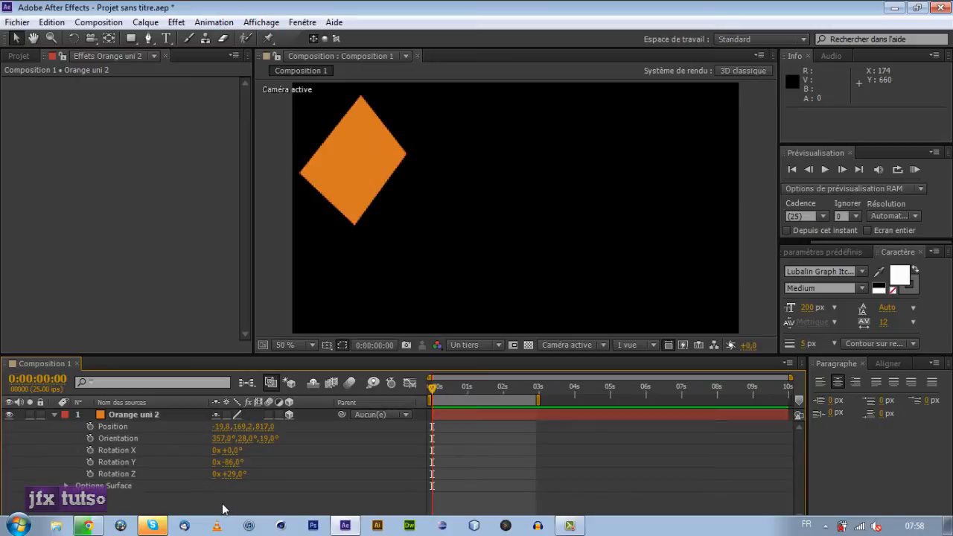
pyautogui.rightClick(215, 502)
pyautogui.moveTo(277, 357)
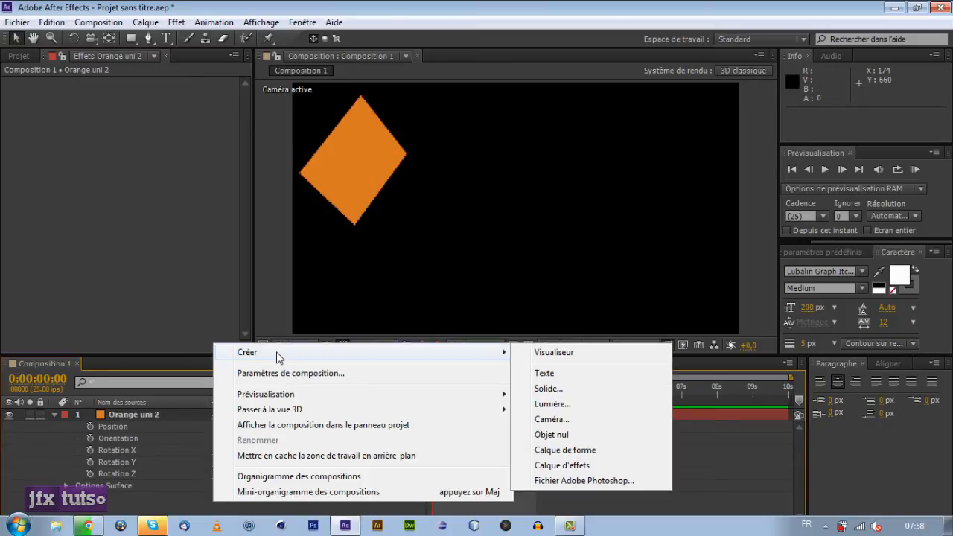
pyautogui.click(557, 404)
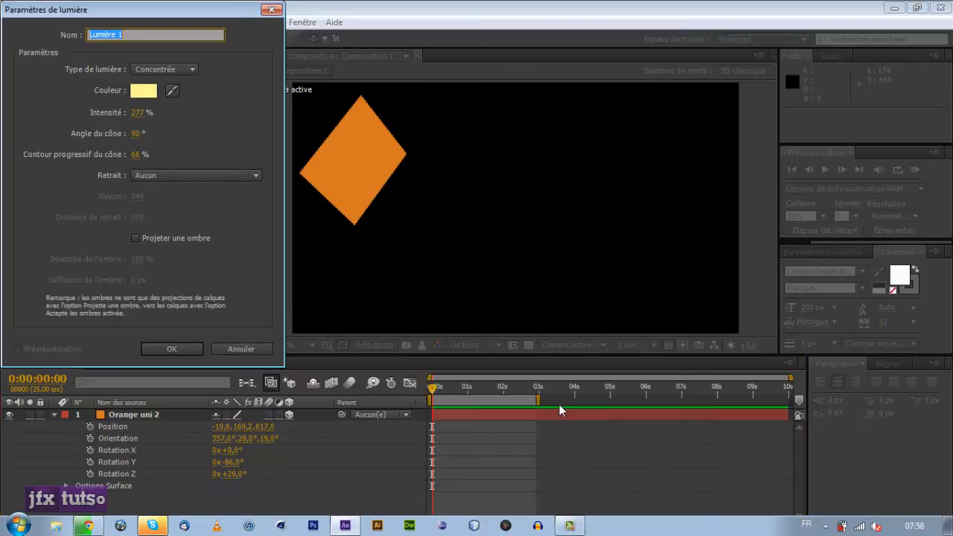
pyautogui.click(178, 349)
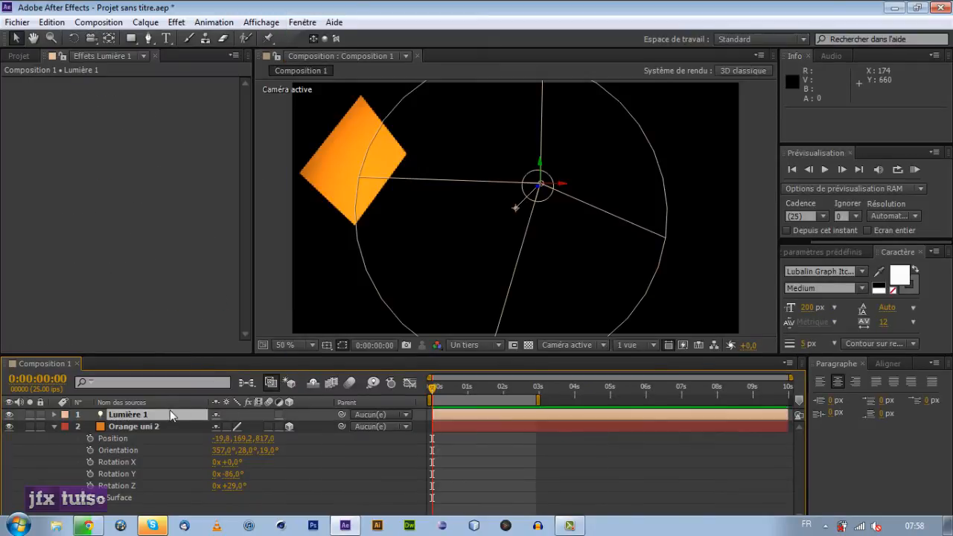
pyautogui.press('Delete')
# Step: Add a Ponctuelle light named Lumière 1 with 277% intensity to the composition
pyautogui.rightClick(207, 507)
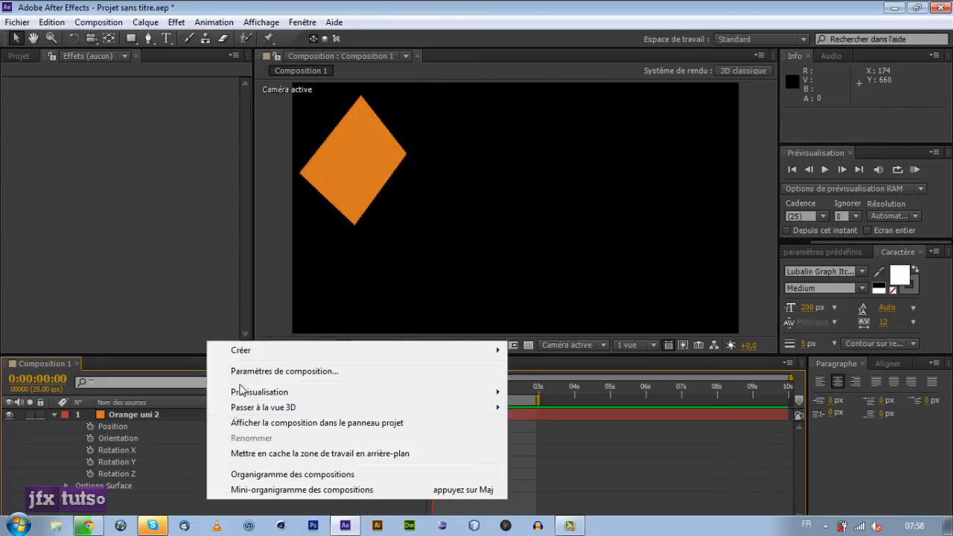
pyautogui.moveTo(258, 353)
pyautogui.click(546, 401)
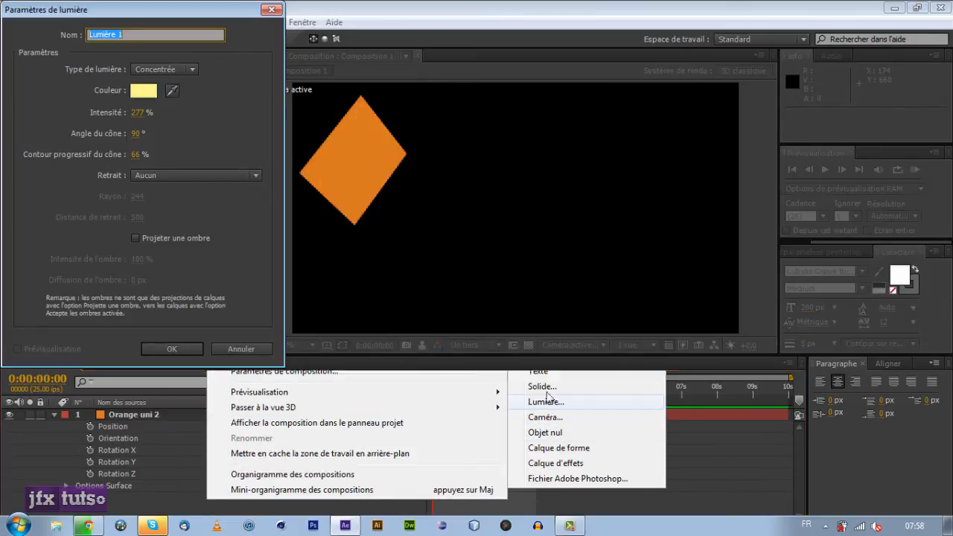
pyautogui.click(164, 69)
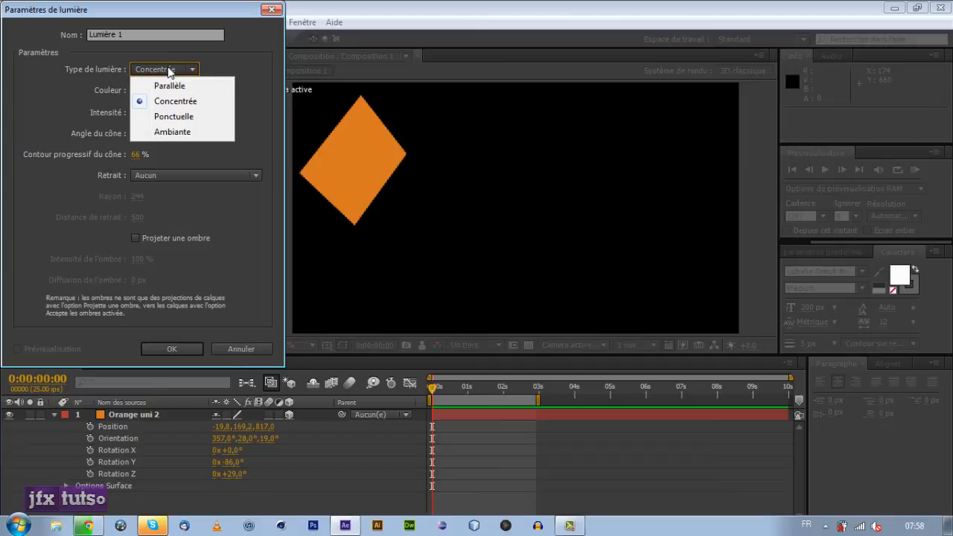
pyautogui.click(166, 117)
pyautogui.click(187, 351)
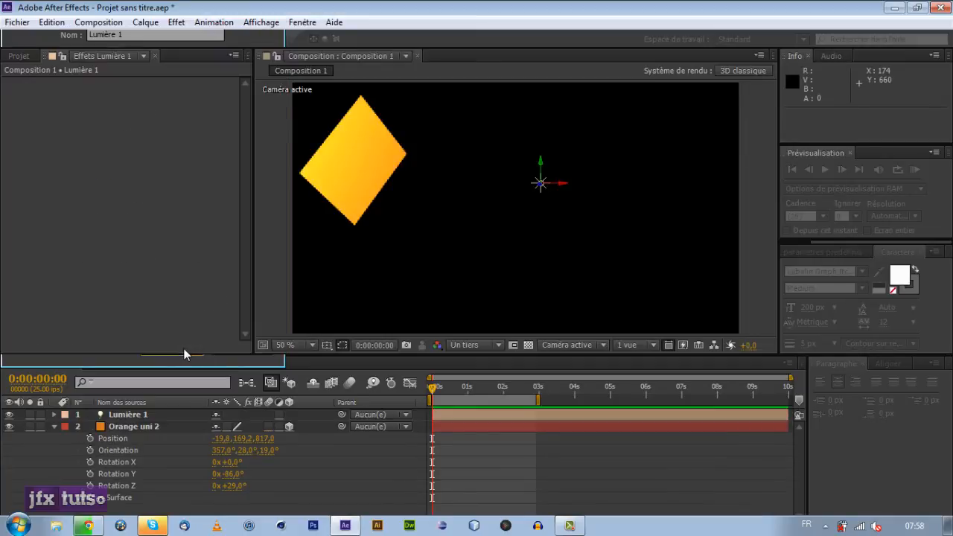
# Step: Deselect the light and hide the Lumière 1 layer
pyautogui.click(275, 172)
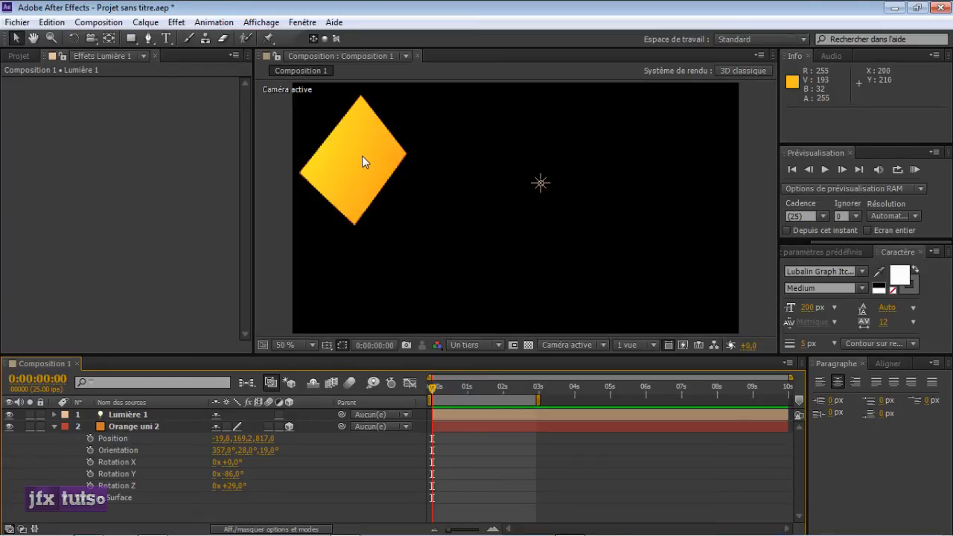
pyautogui.click(10, 415)
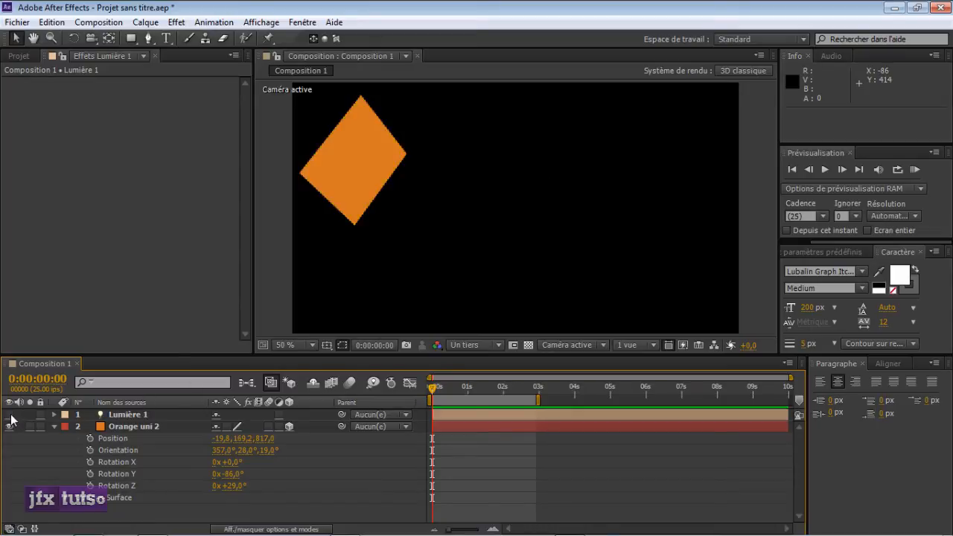
# Step: Show the Lumière 1 layer and move the light closer to the orange solid, to about 503, 265, -444
pyautogui.click(10, 415)
pyautogui.moveTo(535, 191); pyautogui.dragTo(498, 161)
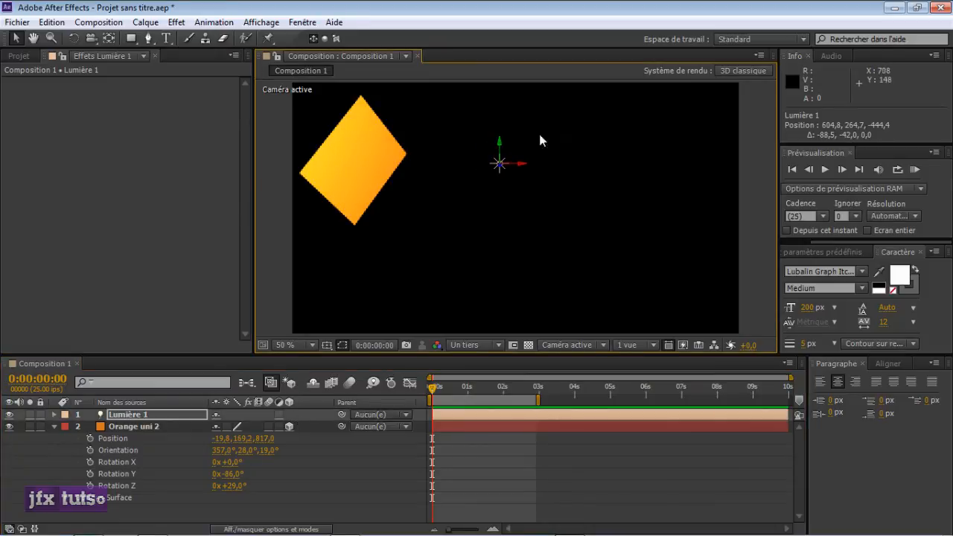
pyautogui.moveTo(522, 164)
pyautogui.mouseDown()
pyautogui.moveTo(432, 165)
pyautogui.moveTo(521, 159)
pyautogui.mouseUp()
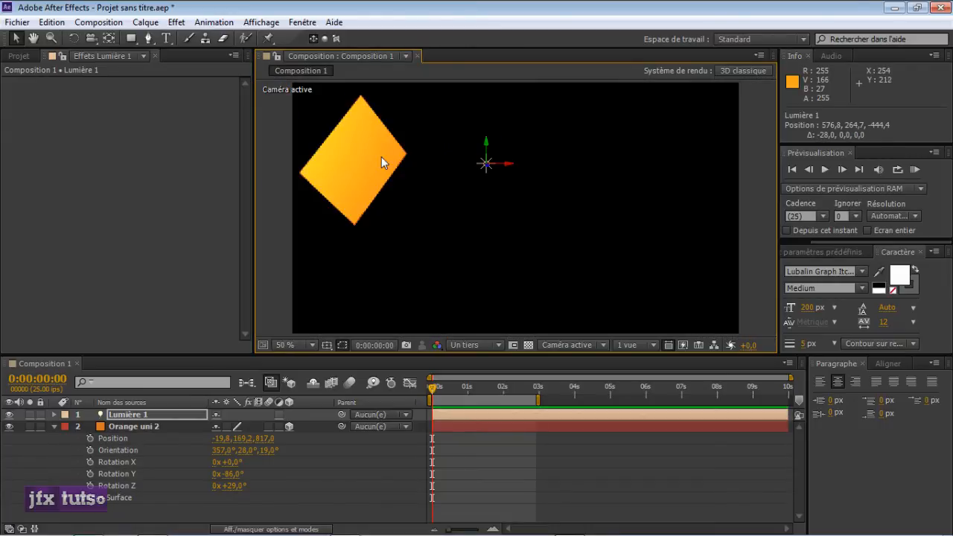
pyautogui.press('.')
pyautogui.moveTo(353, 159); pyautogui.dragTo(546, 204)
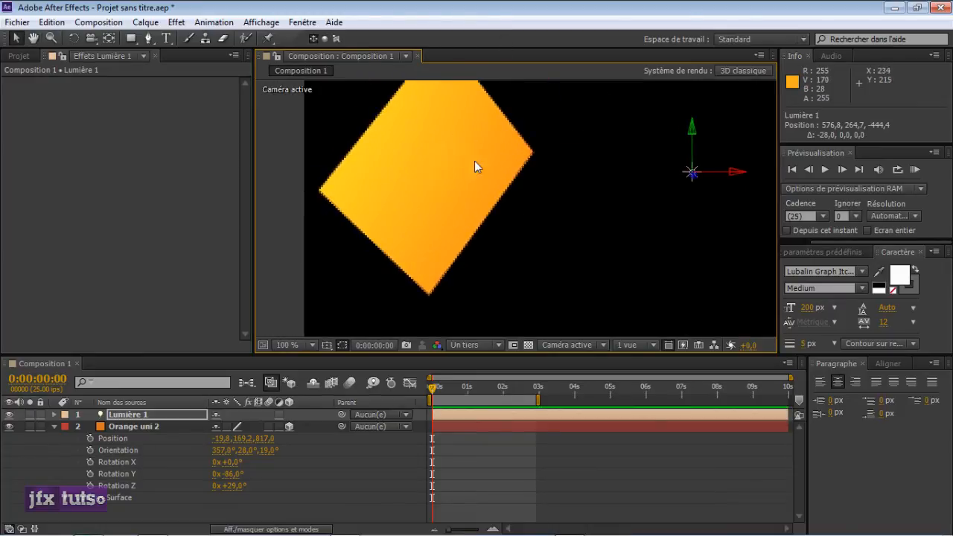
pyautogui.moveTo(739, 177); pyautogui.dragTo(697, 179)
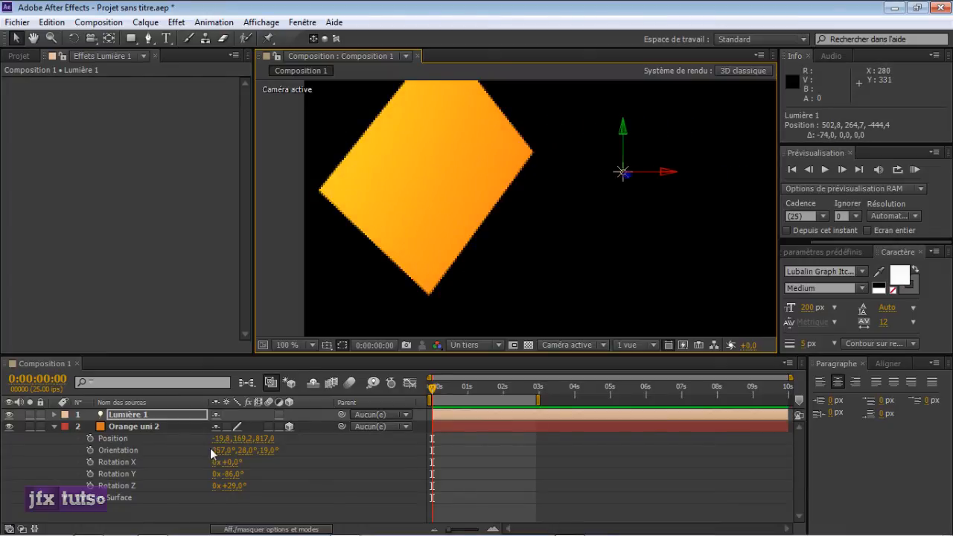
# Step: Turn off the 3D layer switch of Orange uni 2, compare the result, and undo the change
pyautogui.click(289, 426)
pyautogui.scroll(-4, 403, 182)
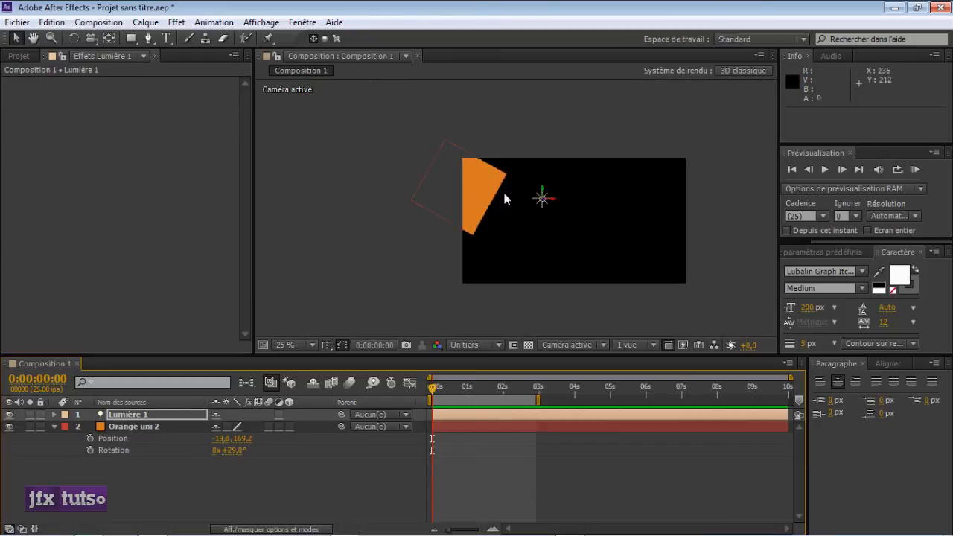
pyautogui.scroll(2, 488, 209)
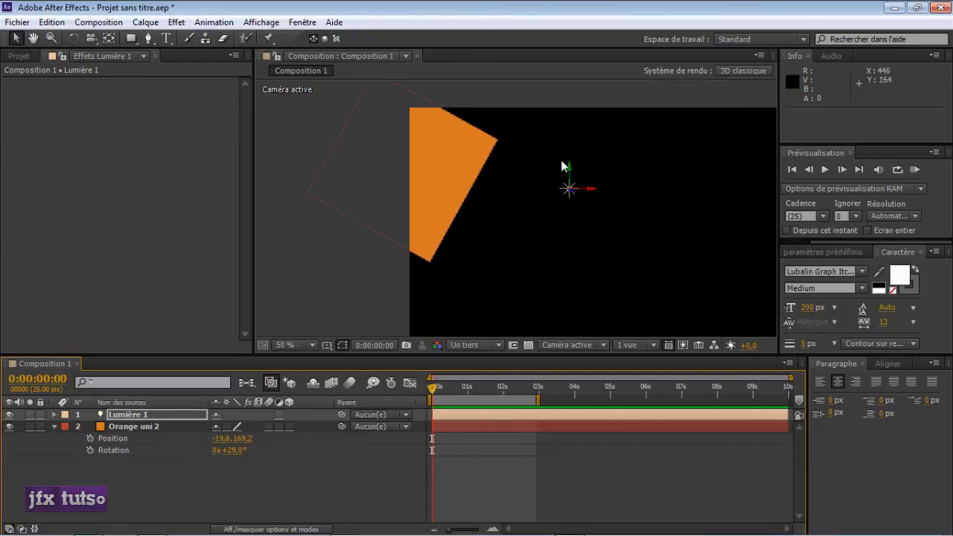
pyautogui.hotkey('ctrl', 'z')
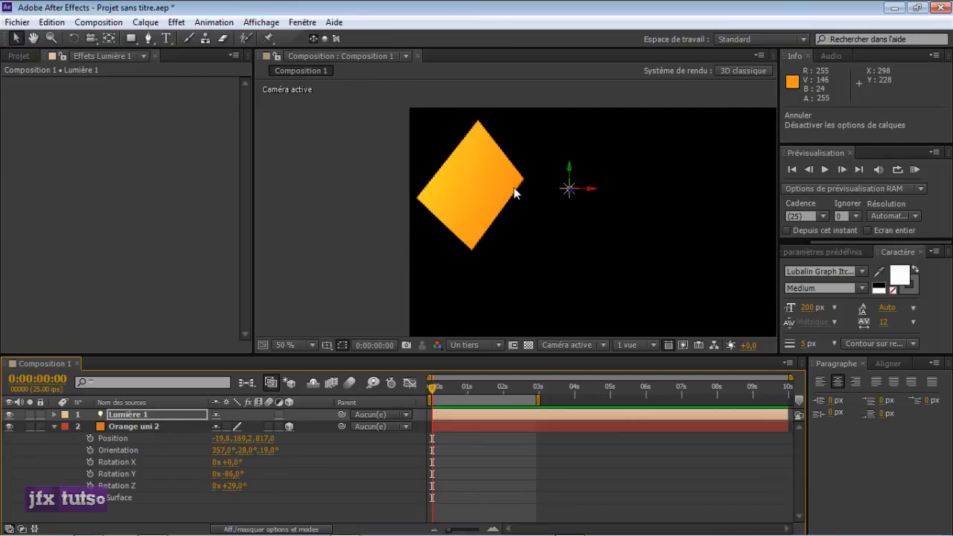
# Step: Reposition Lumière 1 along its 3D axes beside the orange solid, at about 487, 260, -442
pyautogui.scroll(2, 522, 208)
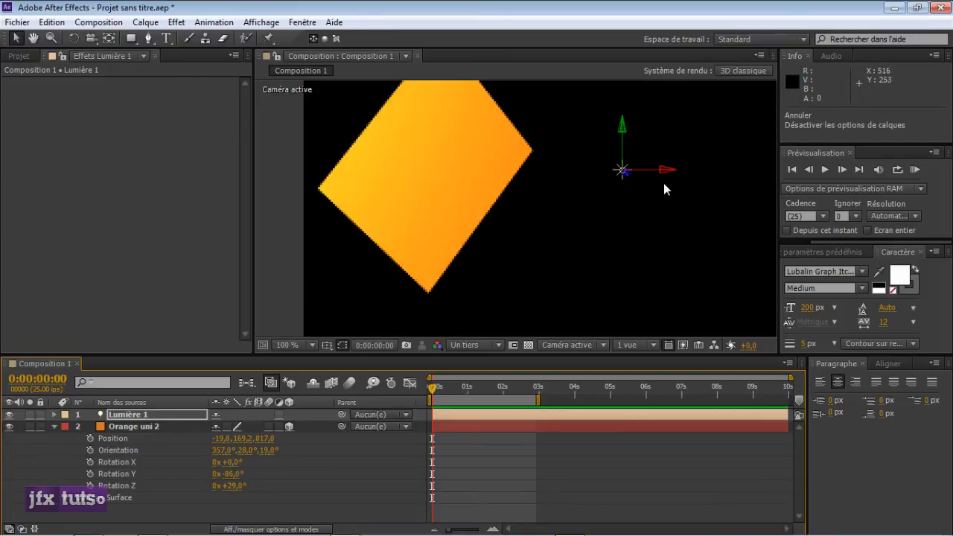
pyautogui.moveTo(622, 170); pyautogui.dragTo(645, 192)
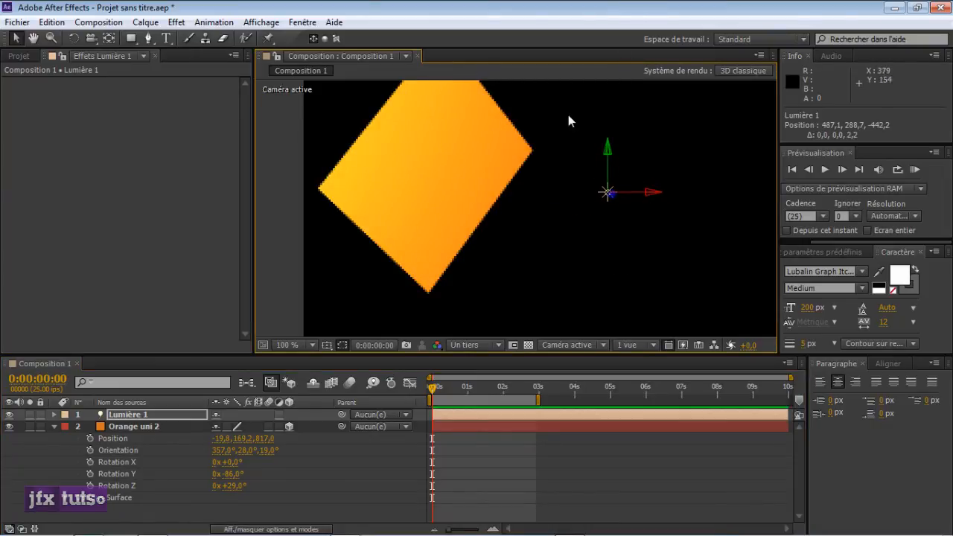
pyautogui.moveTo(610, 150); pyautogui.dragTo(611, 87)
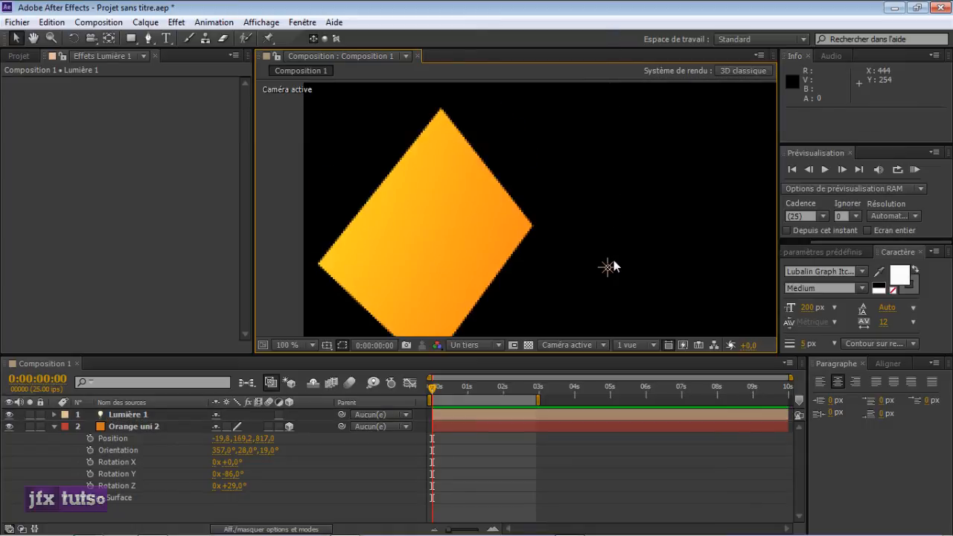
pyautogui.click(612, 266)
pyautogui.moveTo(610, 224); pyautogui.dragTo(586, 198)
pyautogui.click(573, 235)
pyautogui.press(',')
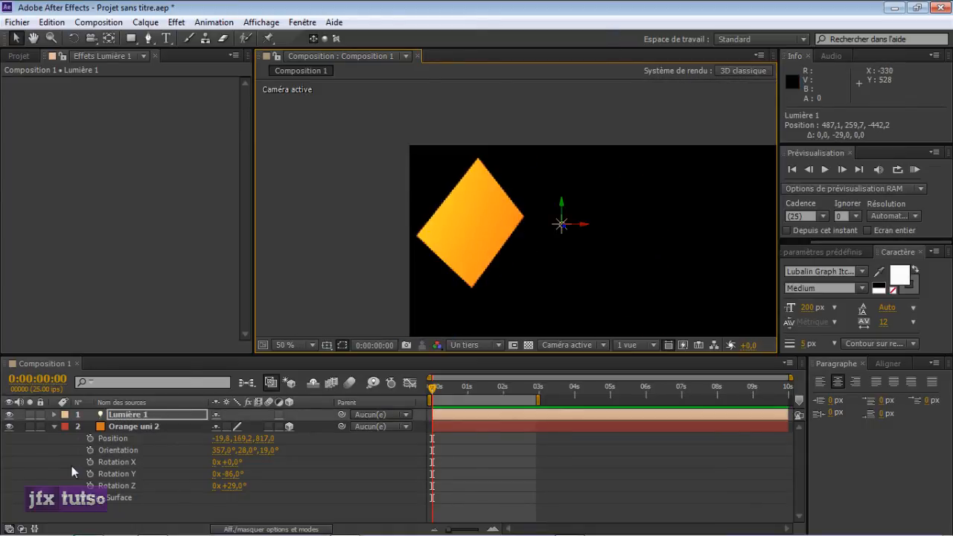
# Step: Collapse the transform properties of Orange uni 2 and display all its Options Surface settings in an enlarged timeline
pyautogui.click(55, 427)
pyautogui.click(55, 426)
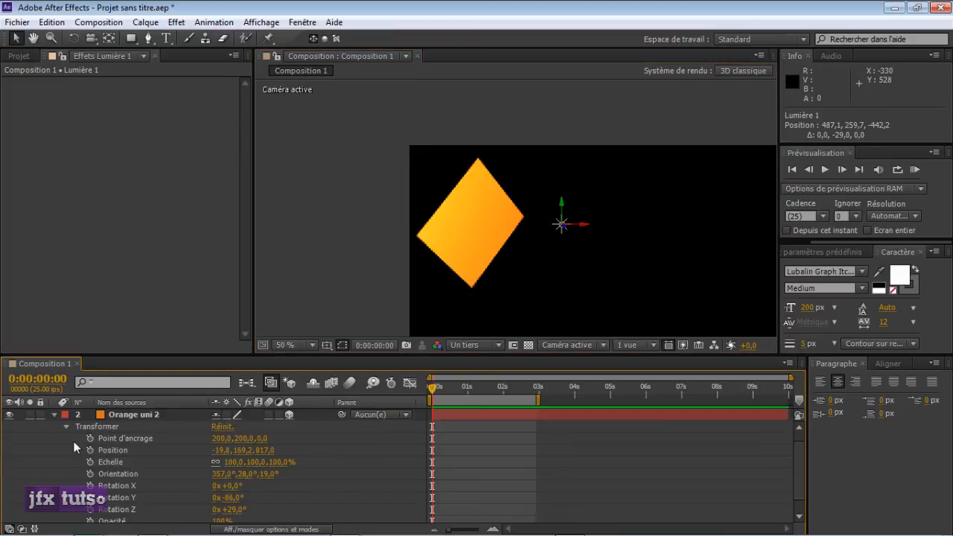
pyautogui.click(64, 427)
pyautogui.click(66, 450)
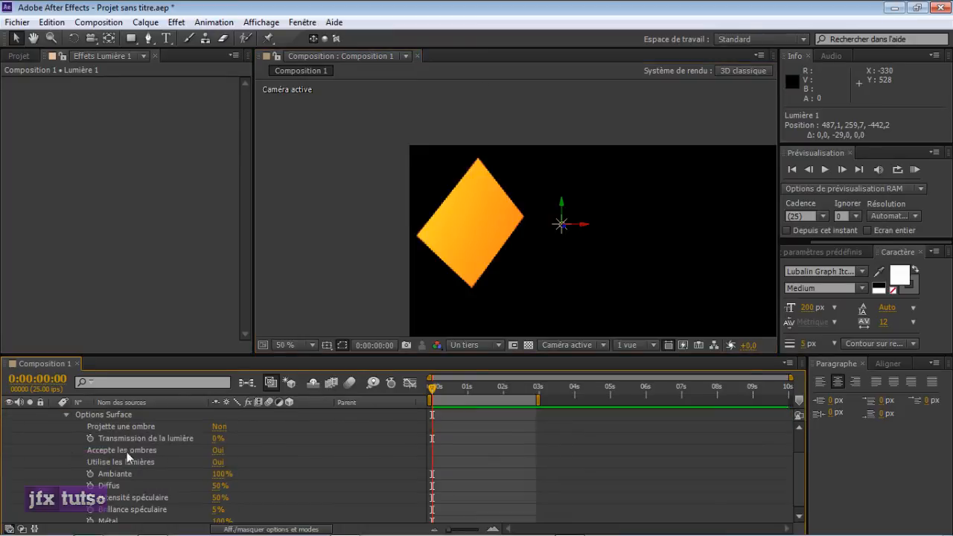
pyautogui.moveTo(321, 356); pyautogui.dragTo(320, 282)
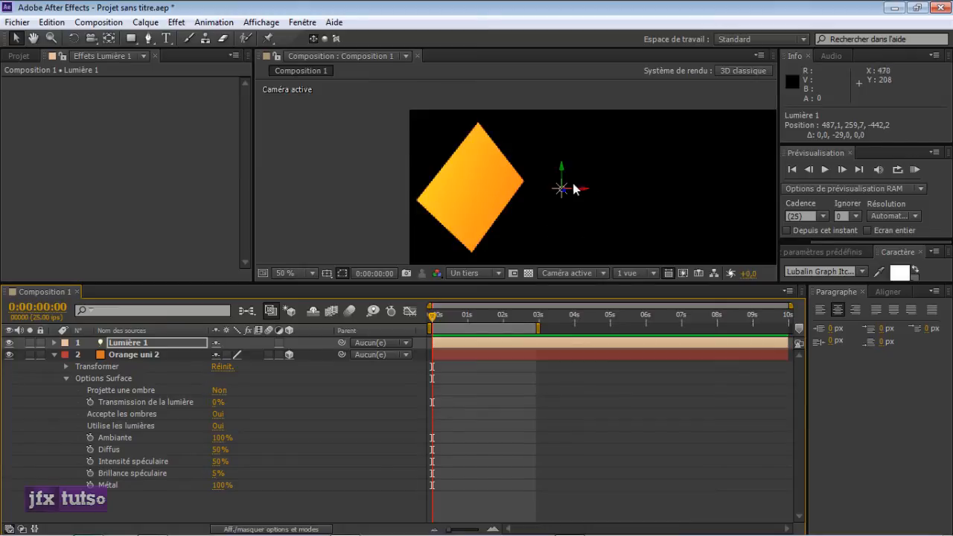
pyautogui.click(126, 380)
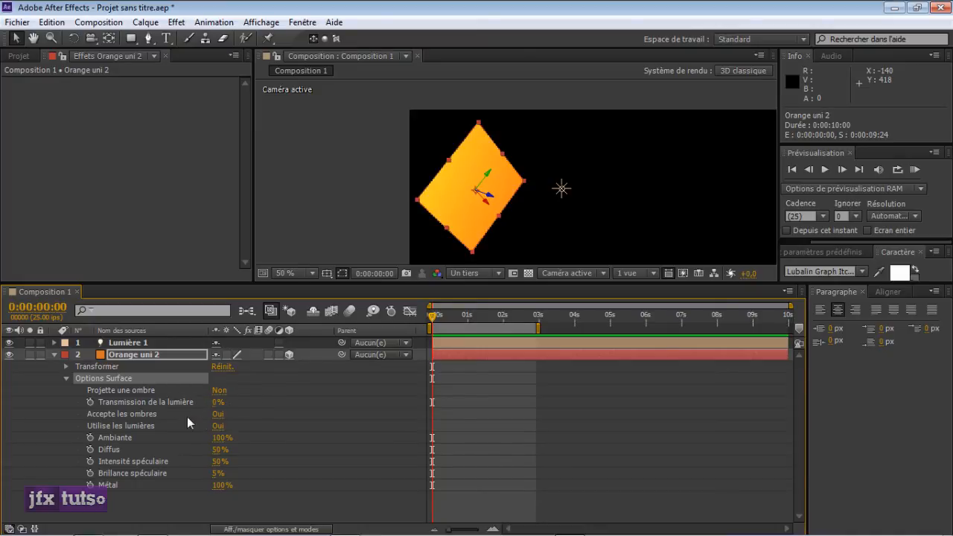
# Step: Set both Accepte les ombres and Utilise les lumières to Non for the orange solid
pyautogui.click(216, 415)
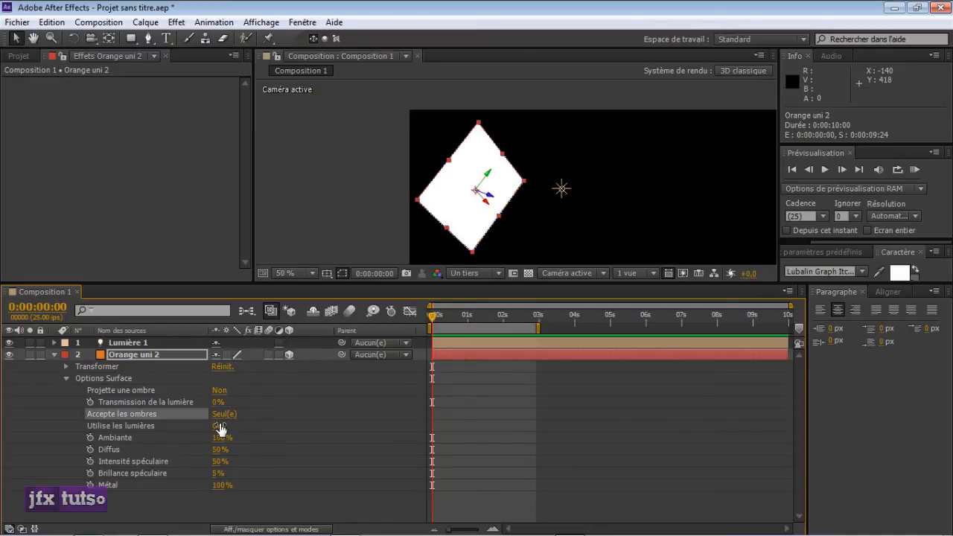
pyautogui.click(220, 426)
pyautogui.click(218, 414)
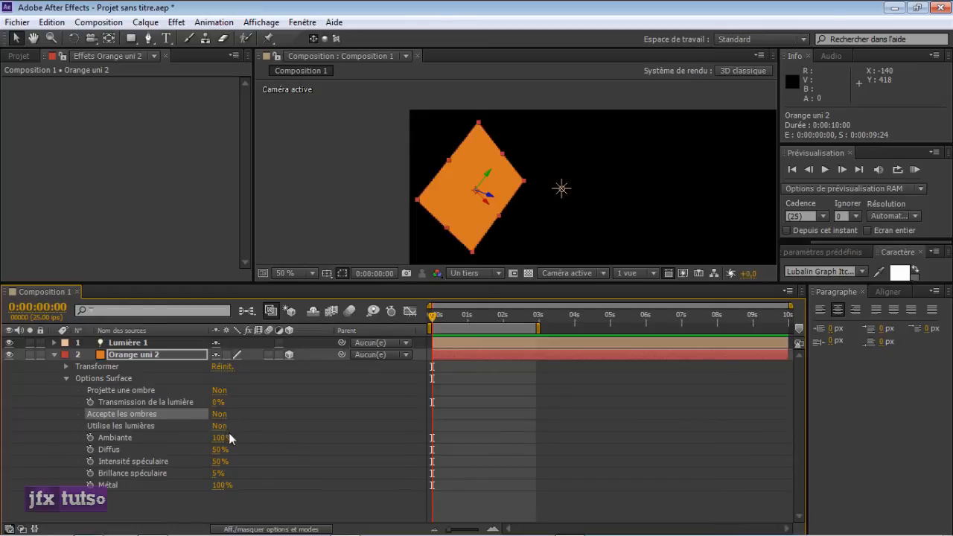
# Step: Move the current time to 0:00:00:13, collapse the orange solid's properties, and shrink the timeline area
pyautogui.click(450, 319)
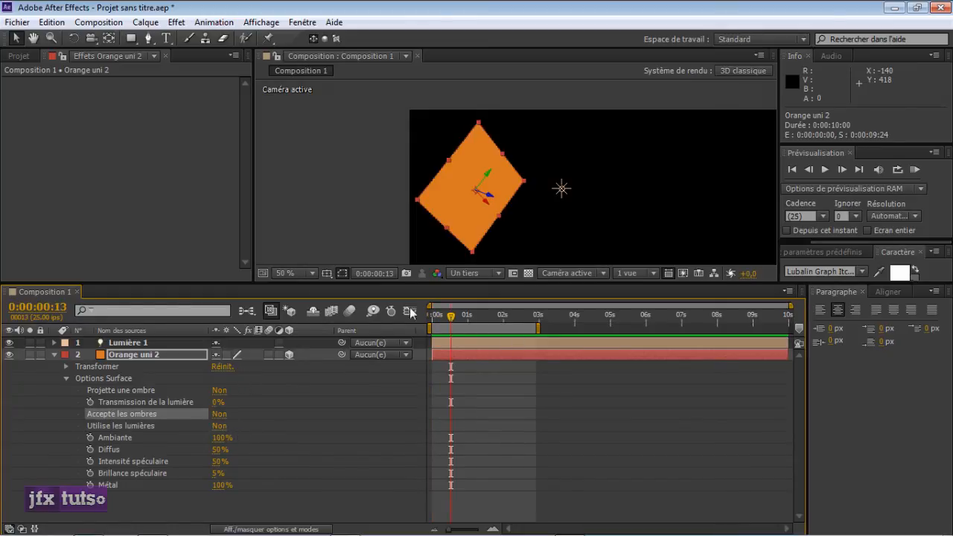
pyautogui.click(55, 355)
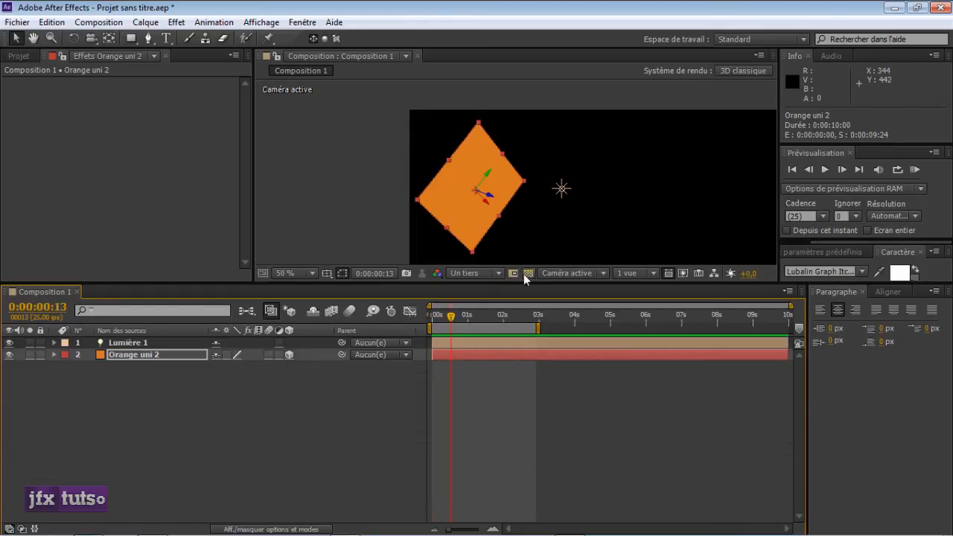
pyautogui.moveTo(515, 286); pyautogui.dragTo(516, 430)
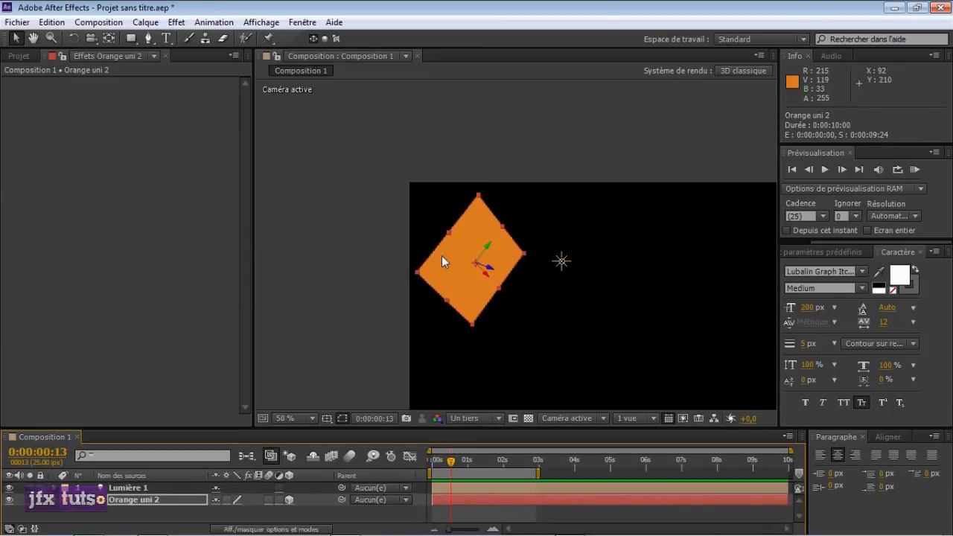
# Step: Play and stop a preview of the composition, and give the timeline area slightly more height
pyautogui.press('space')
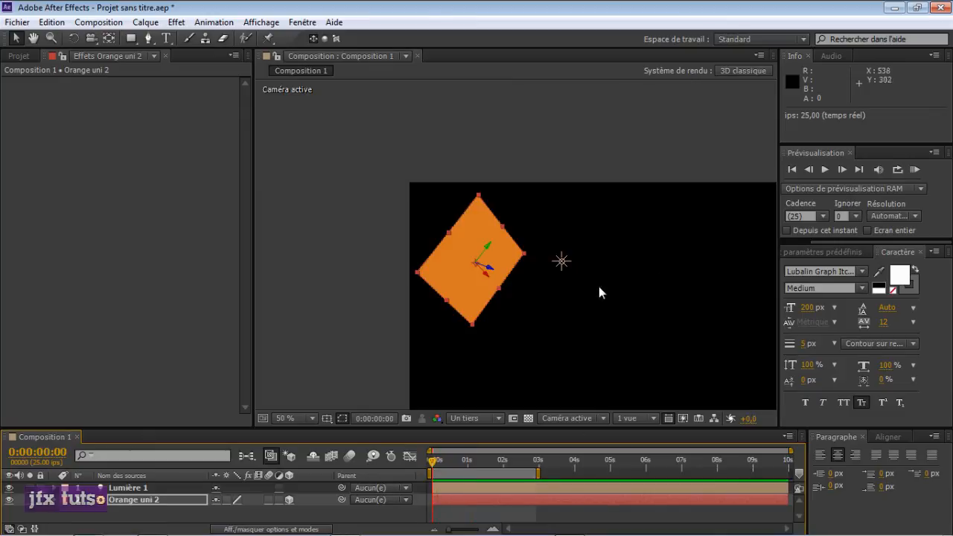
pyautogui.press('space')
pyautogui.moveTo(616, 304); pyautogui.dragTo(518, 241)
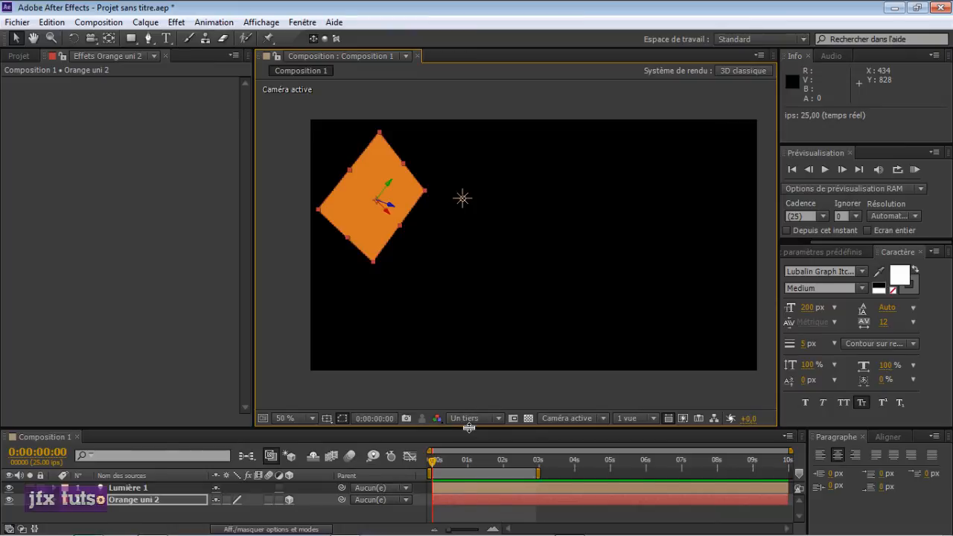
pyautogui.moveTo(469, 427); pyautogui.dragTo(466, 392)
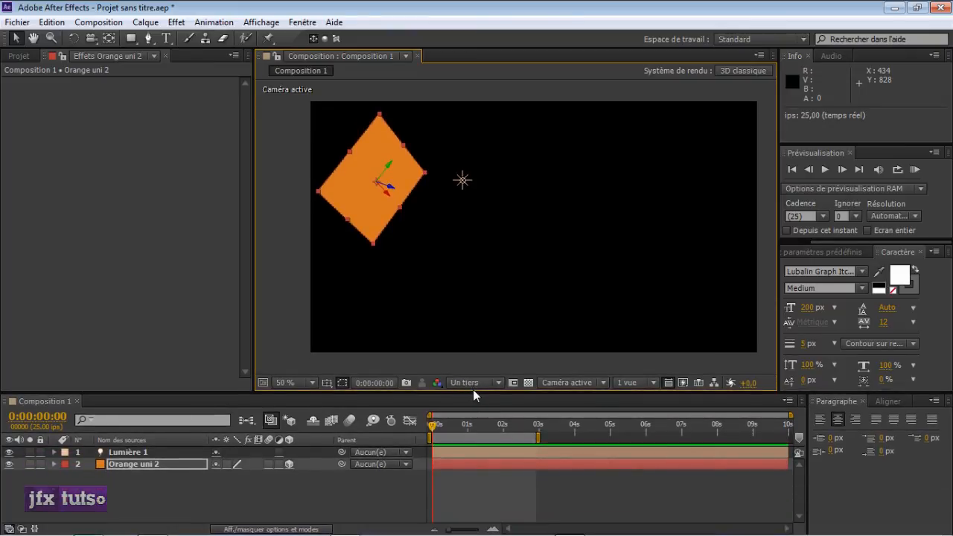